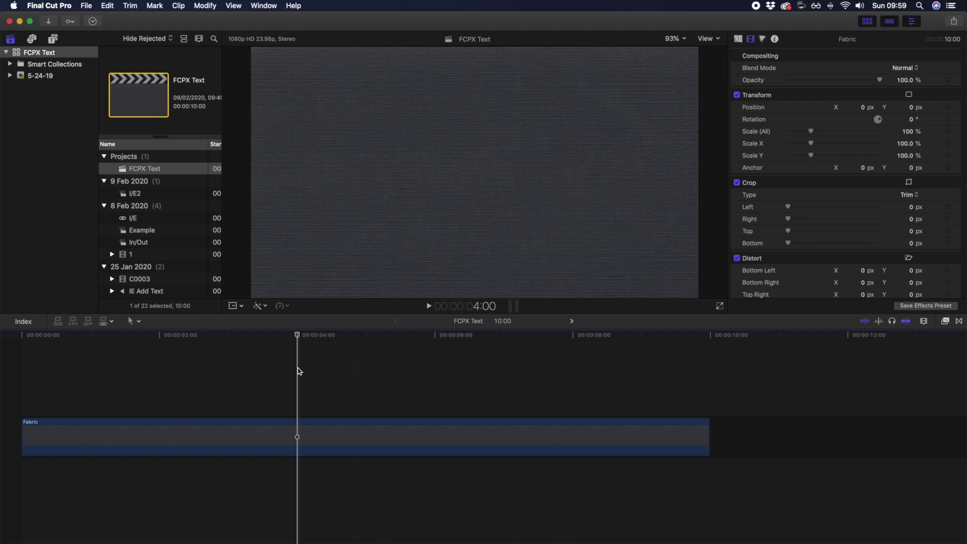
# Search the installed titles for 'basic title' and add the Basic Title above the Fabric clip.
pyautogui.click(301, 399)
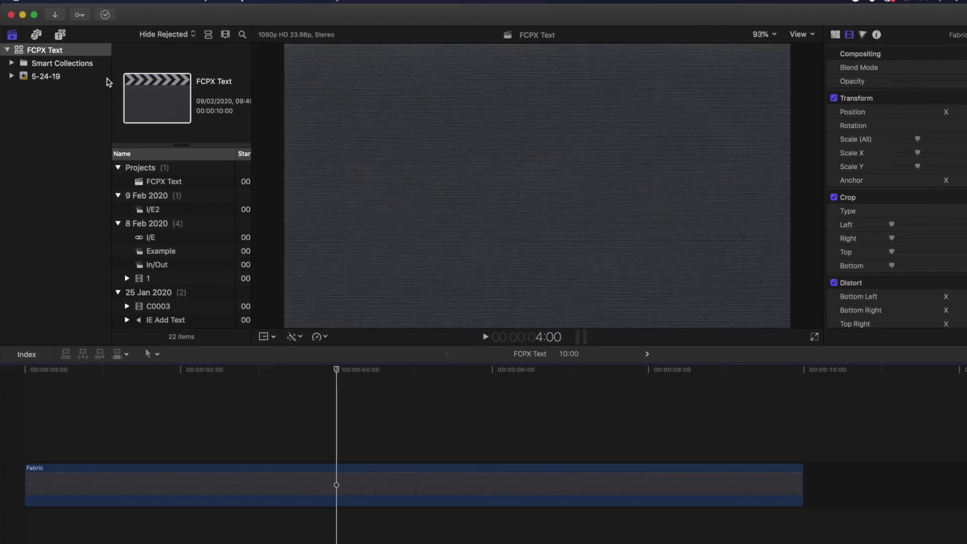
pyautogui.click(63, 33)
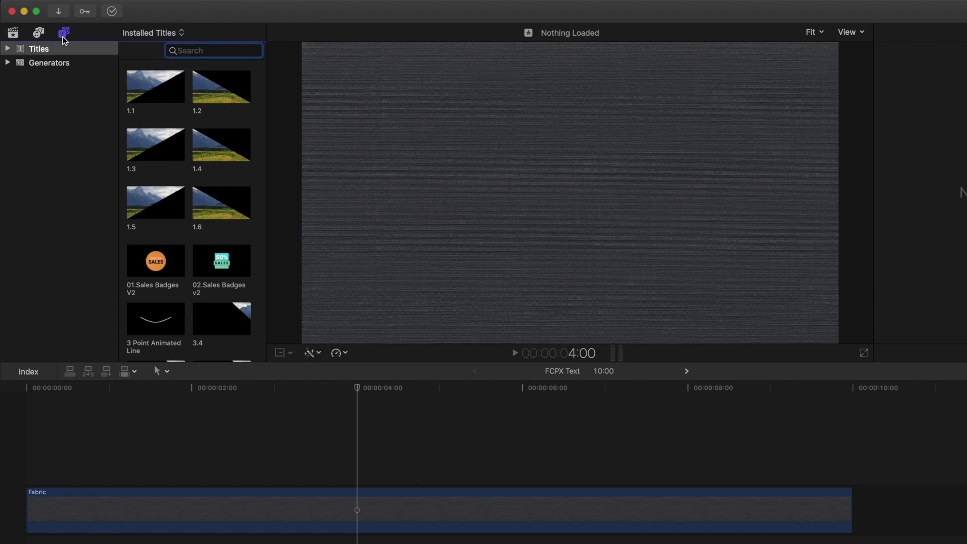
pyautogui.click(8, 49)
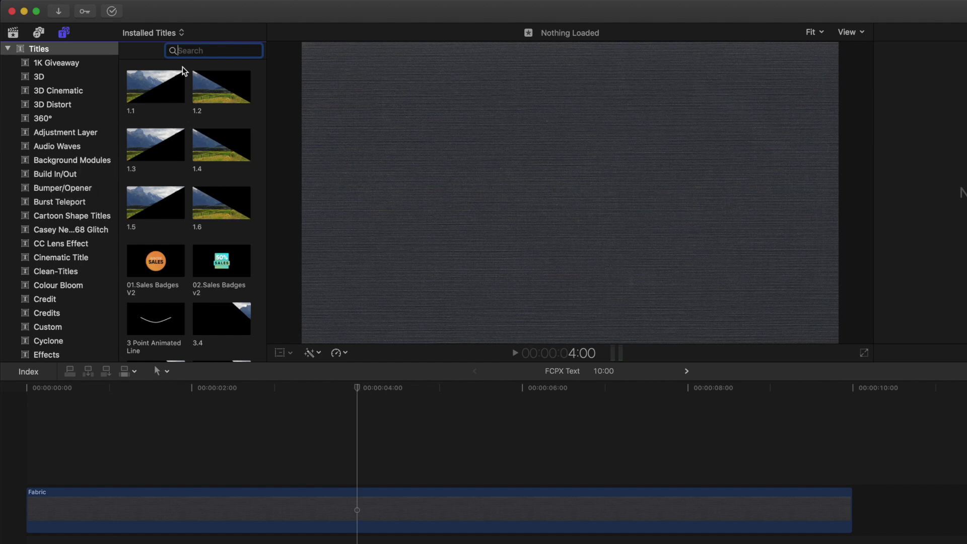
pyautogui.write('basic title')
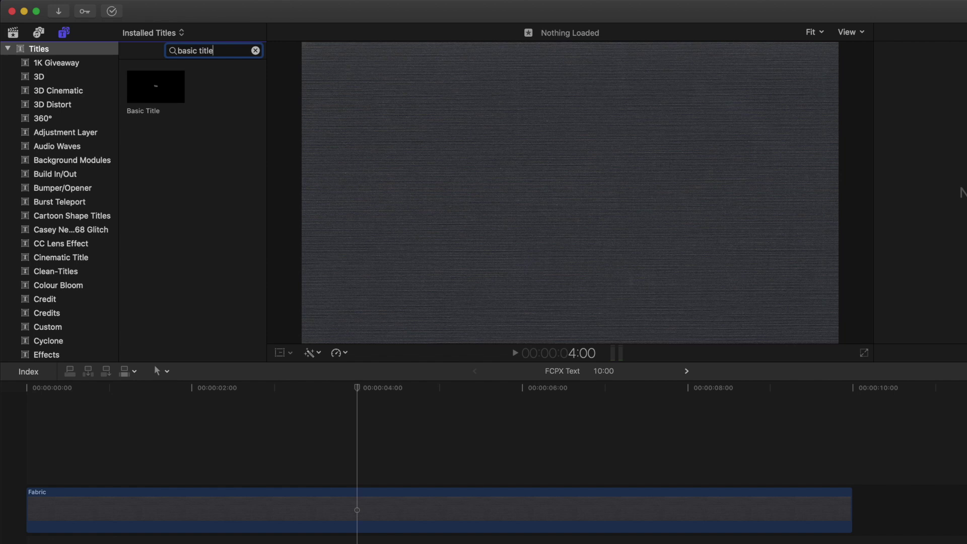
pyautogui.moveTo(147, 91); pyautogui.dragTo(6, 421)
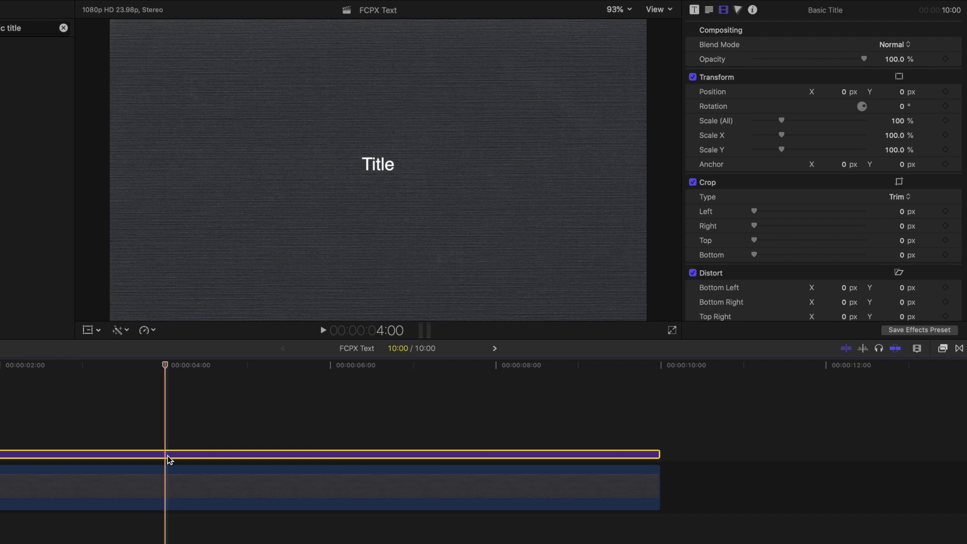
# In the Text inspector, replace the placeholder 'Title' text with the person's full name.
pyautogui.click(715, 22)
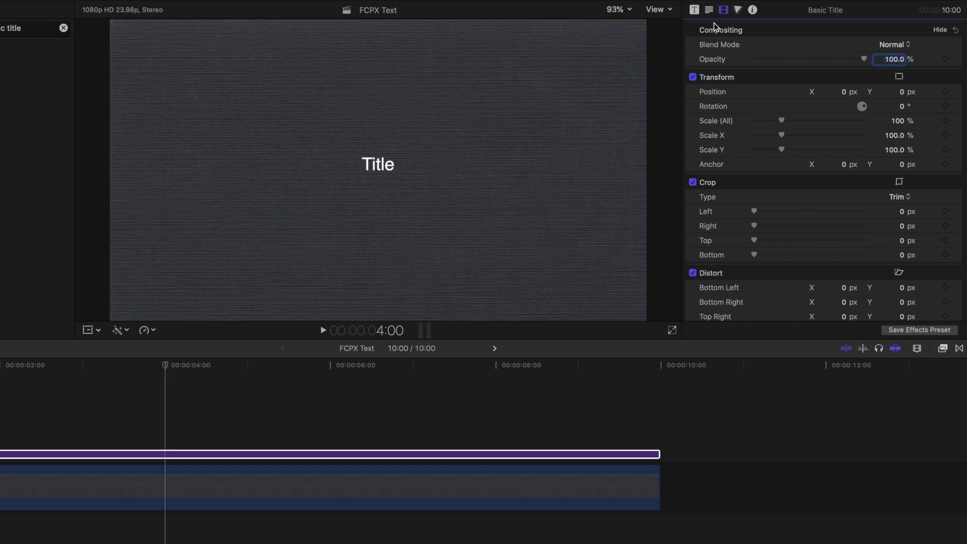
pyautogui.click(710, 13)
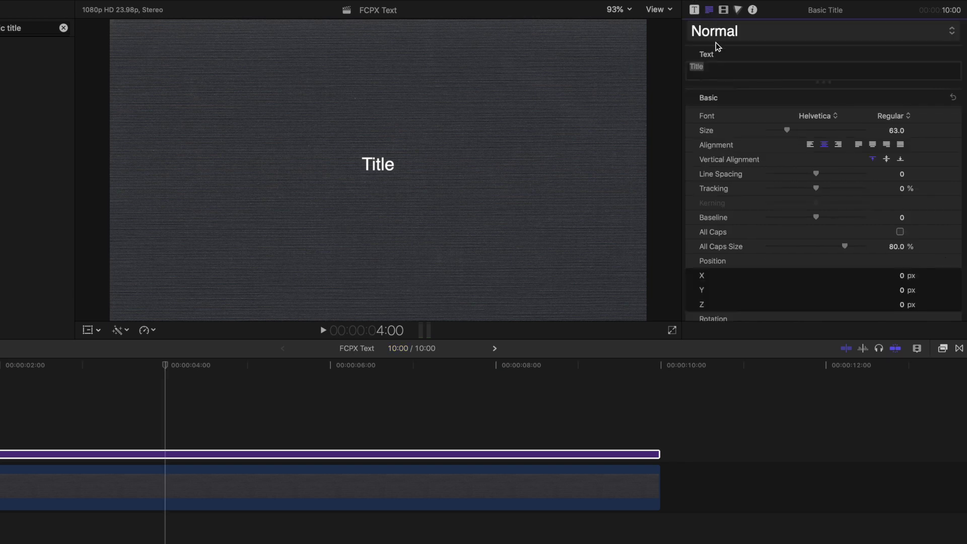
pyautogui.click(714, 67)
pyautogui.click(715, 67)
pyautogui.press('BackSpace')
pyautogui.press('BackSpace')
pyautogui.press('BackSpace')
pyautogui.press('BackSpace')
pyautogui.press('BackSpace')
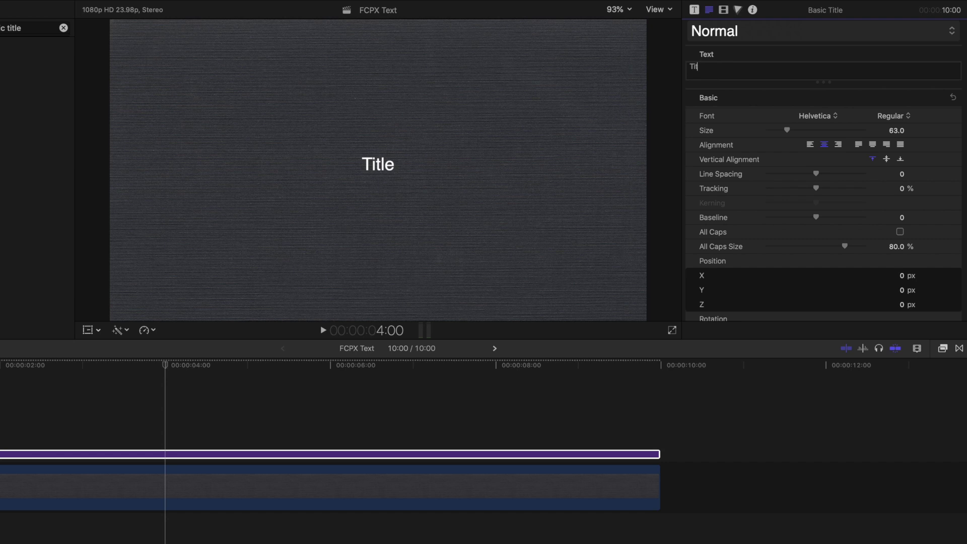
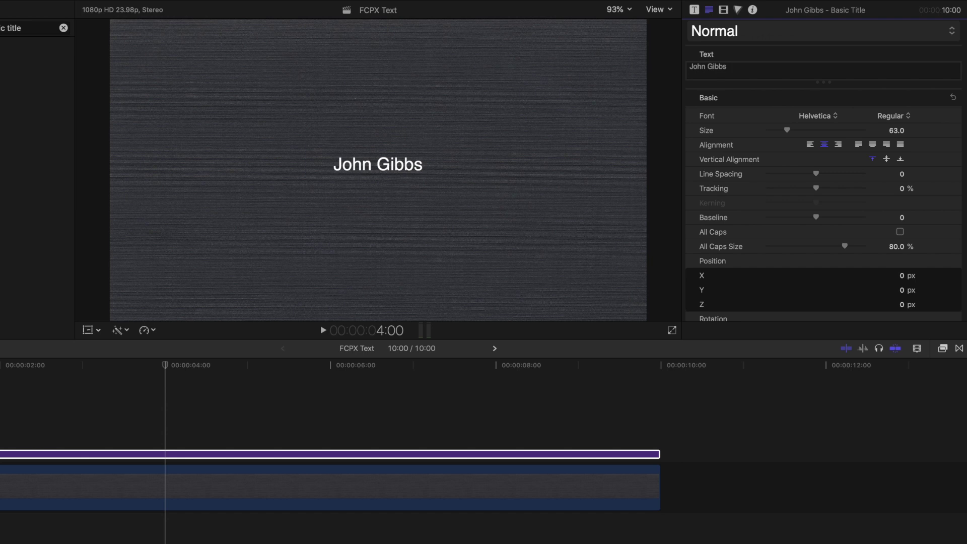
pyautogui.click(820, 116)
# Set the name title's font to Gilmer Bold at size 116.
pyautogui.scroll(10, 822, 117)
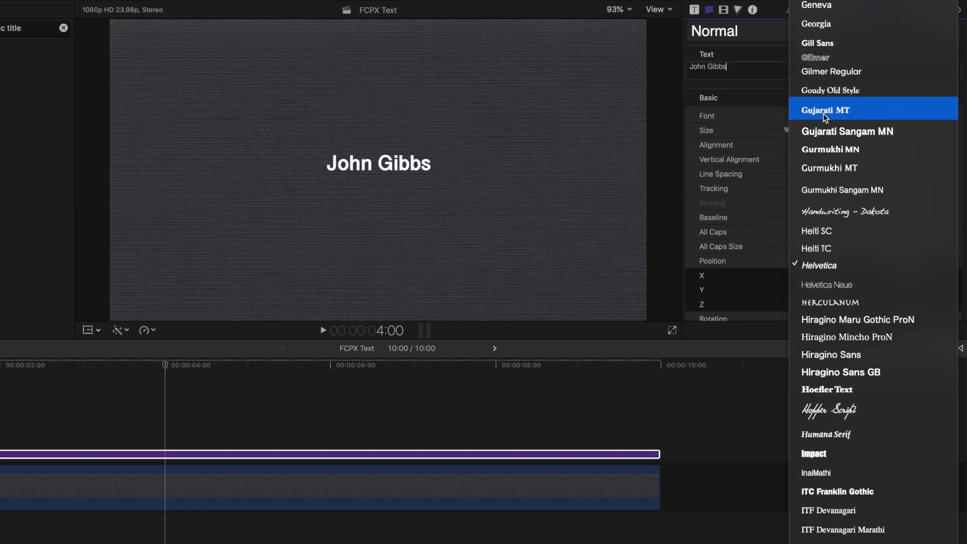
pyautogui.click(823, 117)
pyautogui.click(897, 115)
pyautogui.click(897, 132)
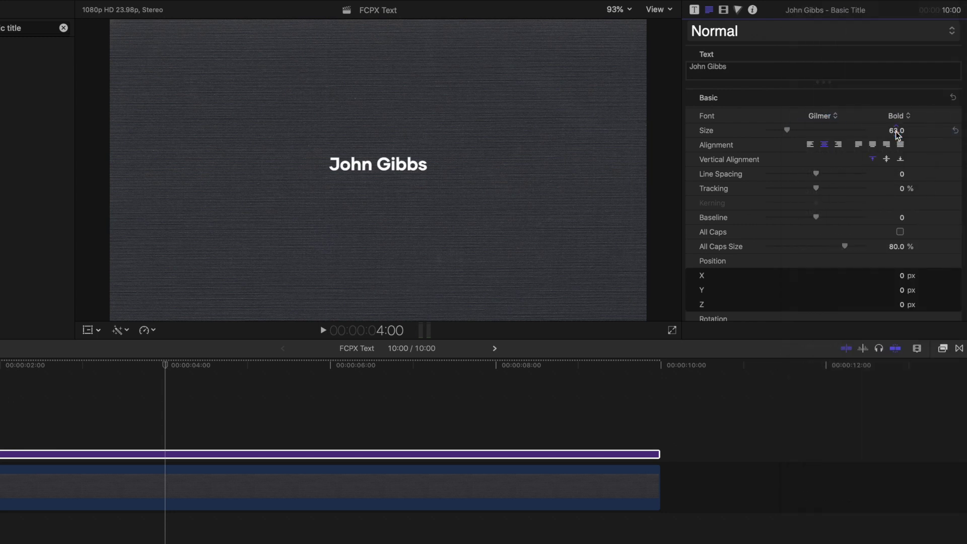
pyautogui.moveTo(787, 130)
pyautogui.mouseDown()
pyautogui.moveTo(818, 131)
pyautogui.moveTo(804, 132)
pyautogui.mouseUp()
# Try other face colours, then cancel to keep the text white.
pyautogui.scroll(-10, 804, 132)
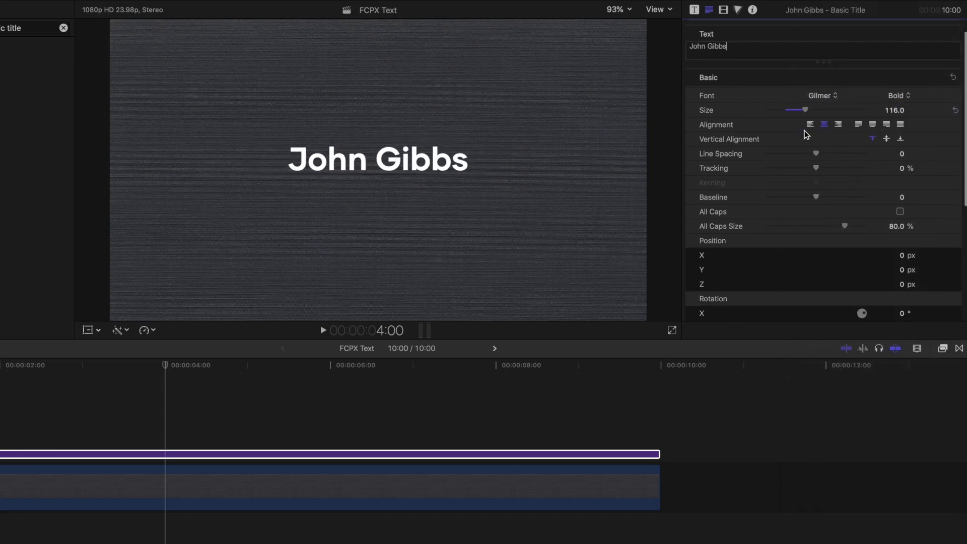
pyautogui.click(910, 289)
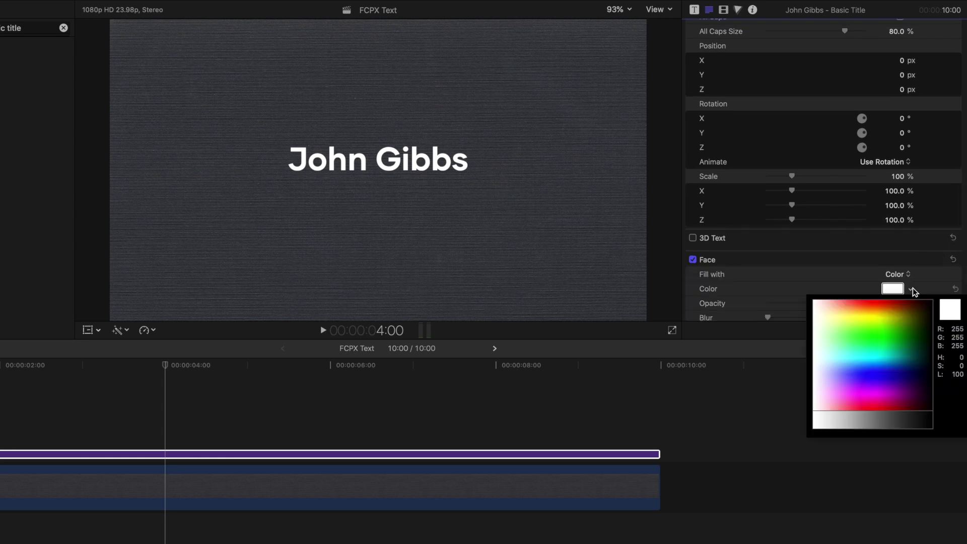
pyautogui.moveTo(891, 352); pyautogui.dragTo(881, 305)
pyautogui.press('Escape')
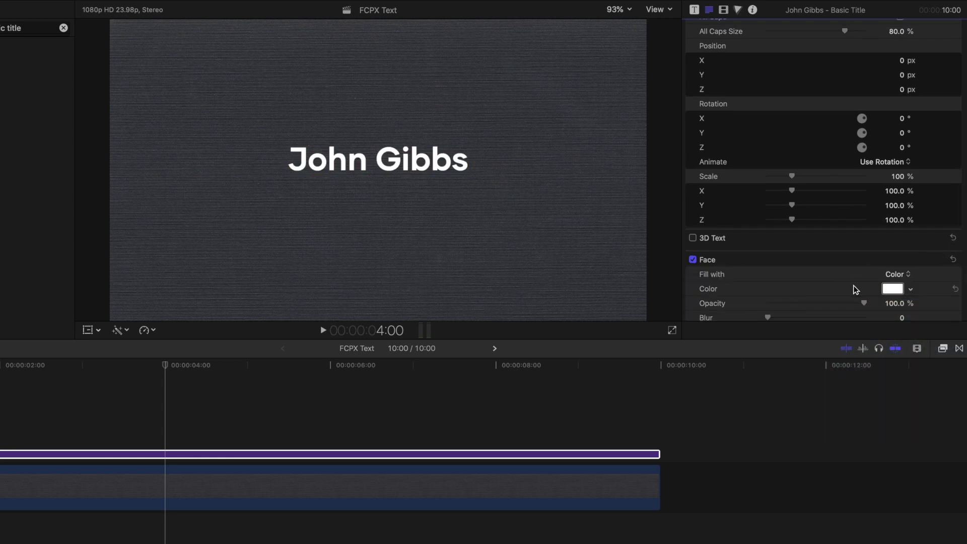
pyautogui.click(409, 162)
# Drag the name title to the lower left, around X −443, Y −351 px.
pyautogui.moveTo(409, 162); pyautogui.dragTo(288, 263)
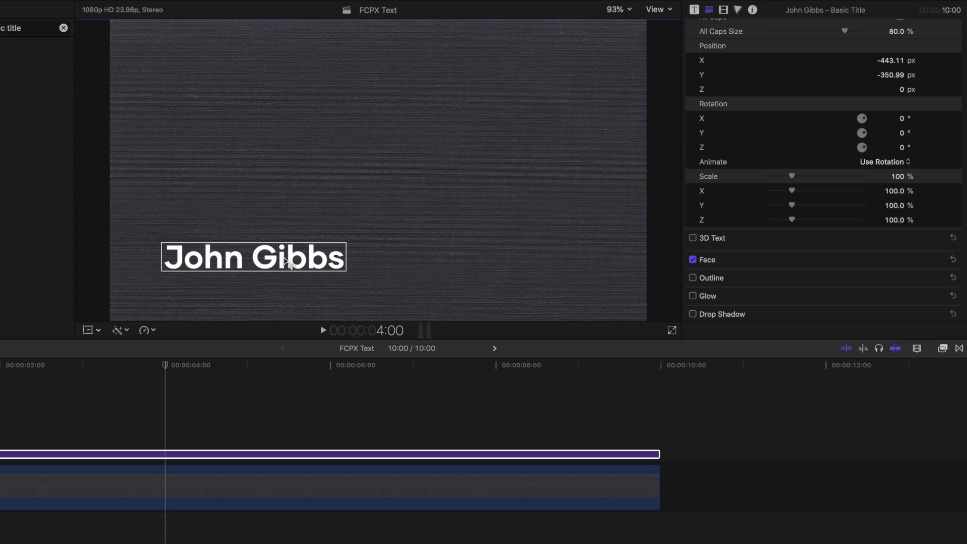
pyautogui.click(656, 10)
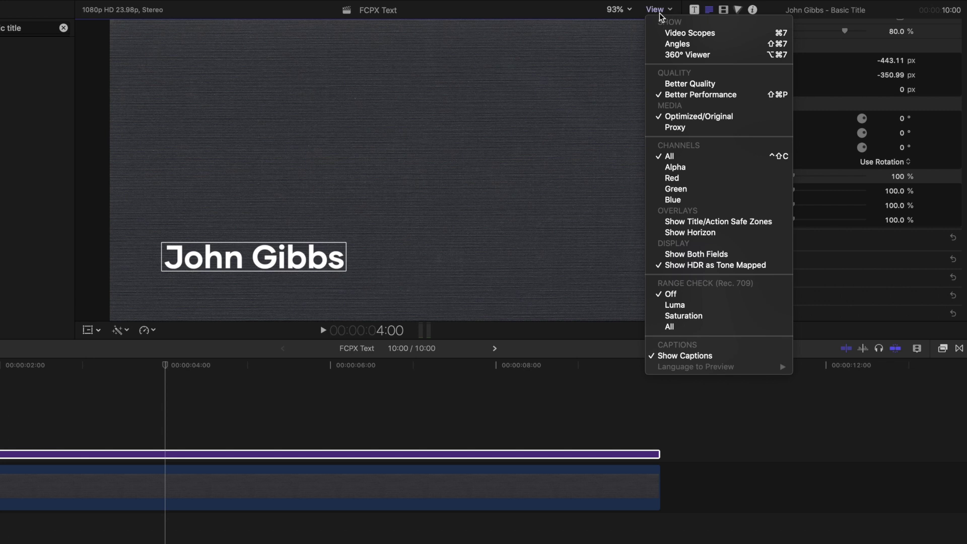
# Using the safe-zone guides, nudge the title to about X −427, Y −399 px, then hide them.
pyautogui.click(680, 223)
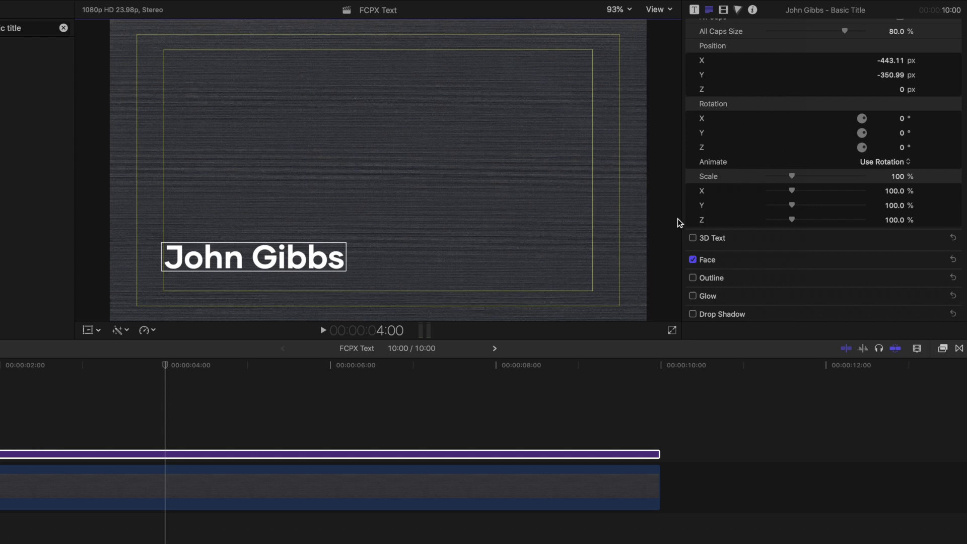
pyautogui.moveTo(321, 261); pyautogui.dragTo(328, 275)
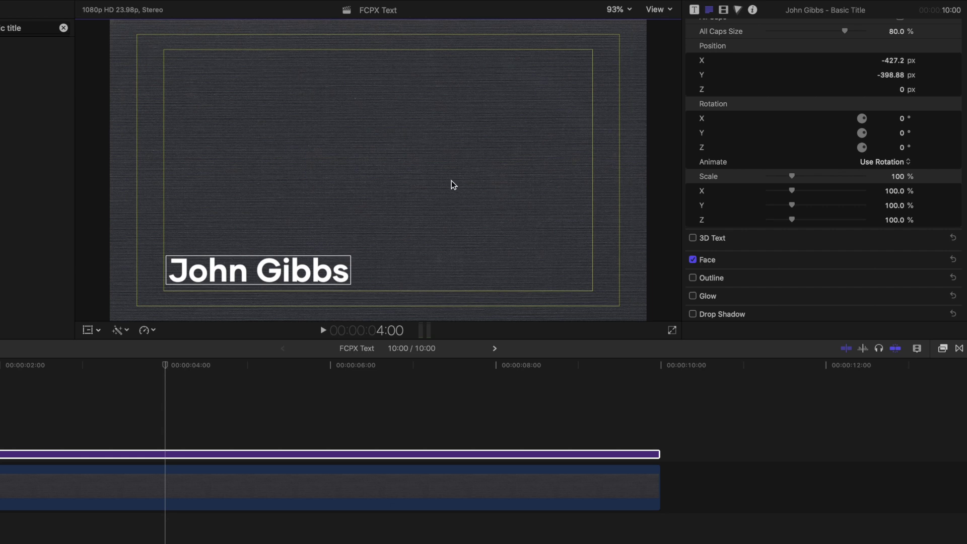
pyautogui.click(654, 10)
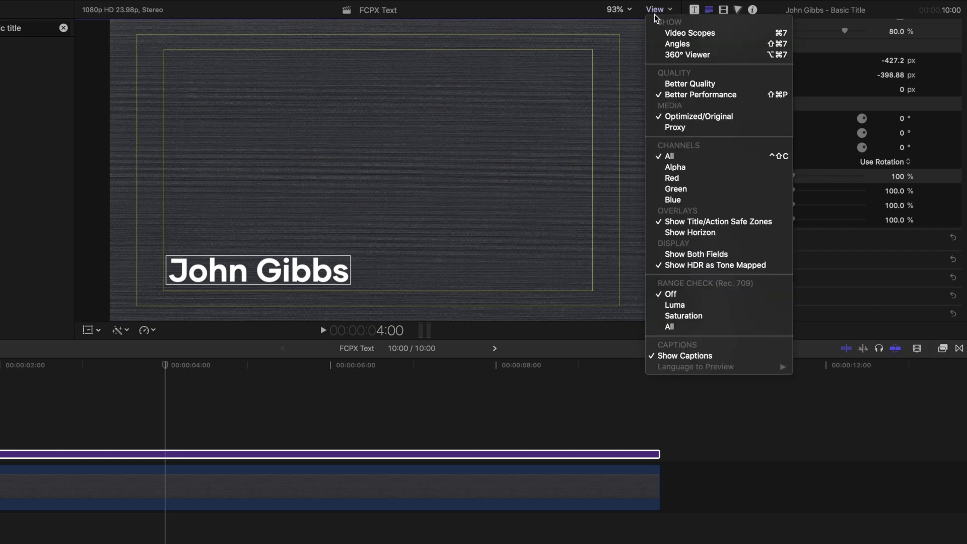
pyautogui.click(687, 222)
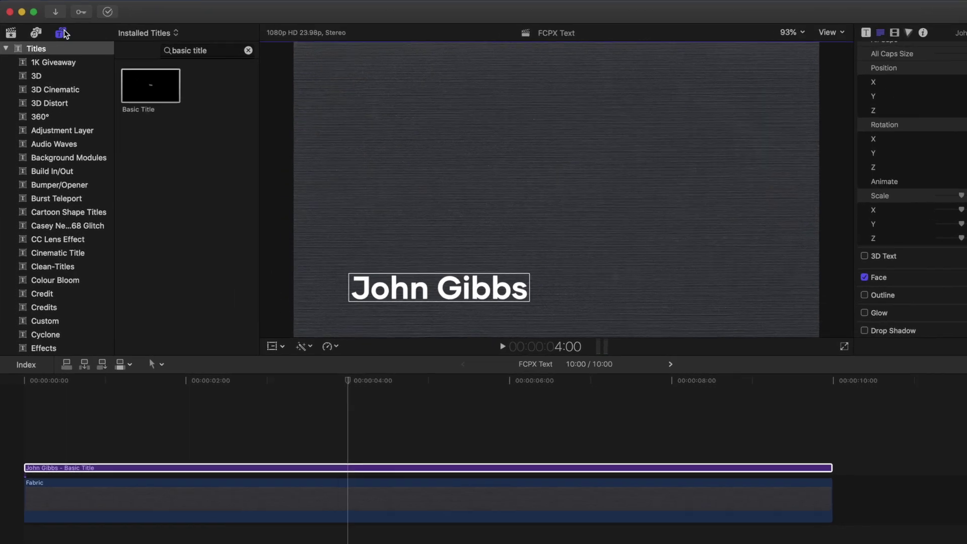
# Search the generators for 'custom' and place the Custom generator between the name title and Fabric clip.
pyautogui.click(6, 48)
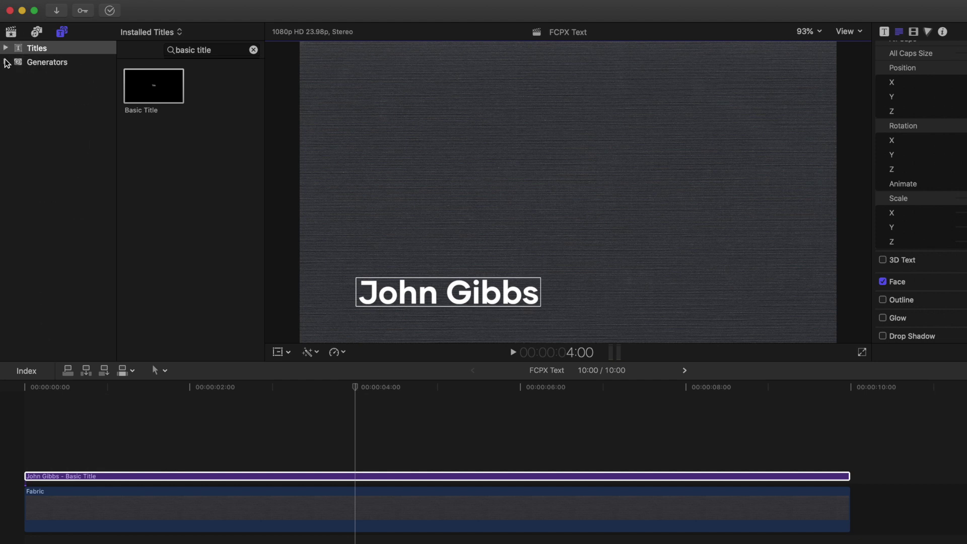
pyautogui.click(6, 62)
pyautogui.click(83, 61)
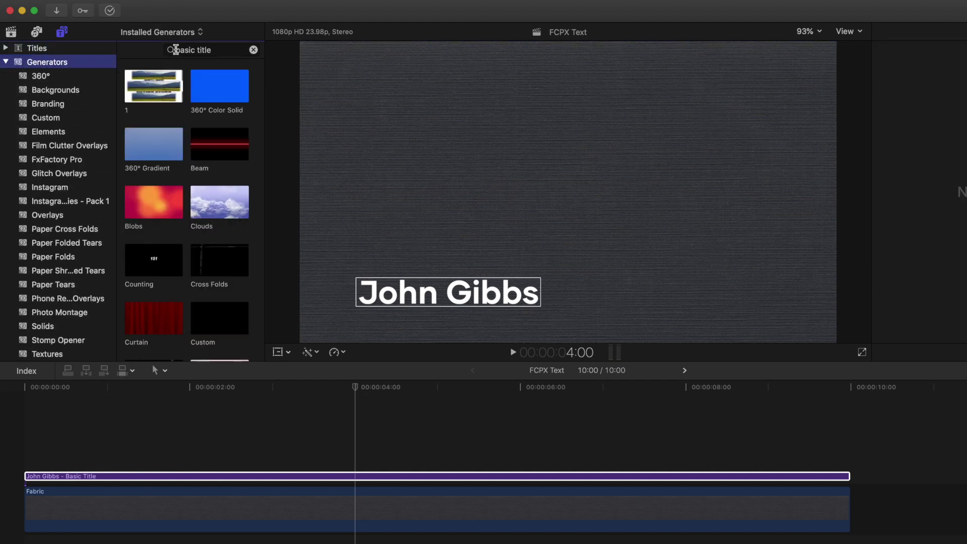
pyautogui.click(209, 50)
pyautogui.moveTo(222, 50); pyautogui.dragTo(162, 49)
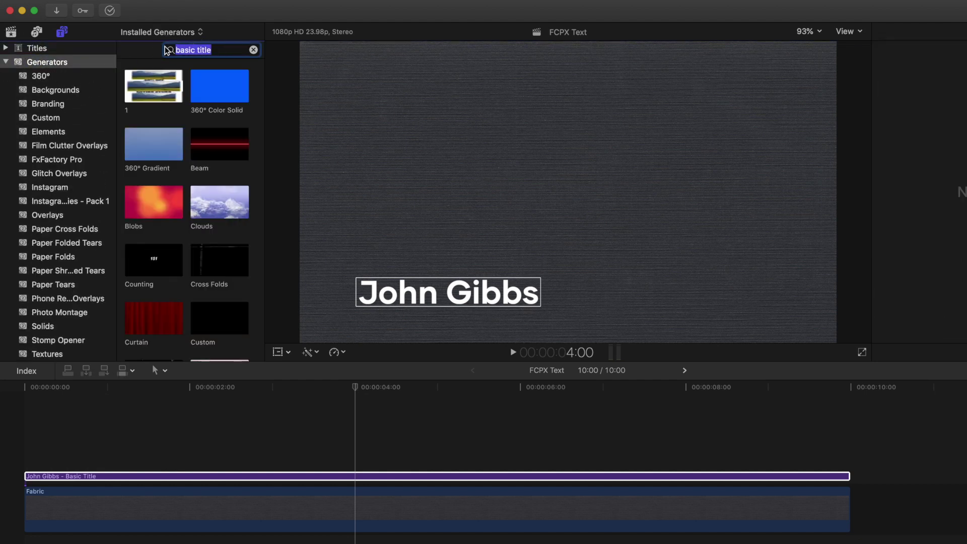
pyautogui.write('custom')
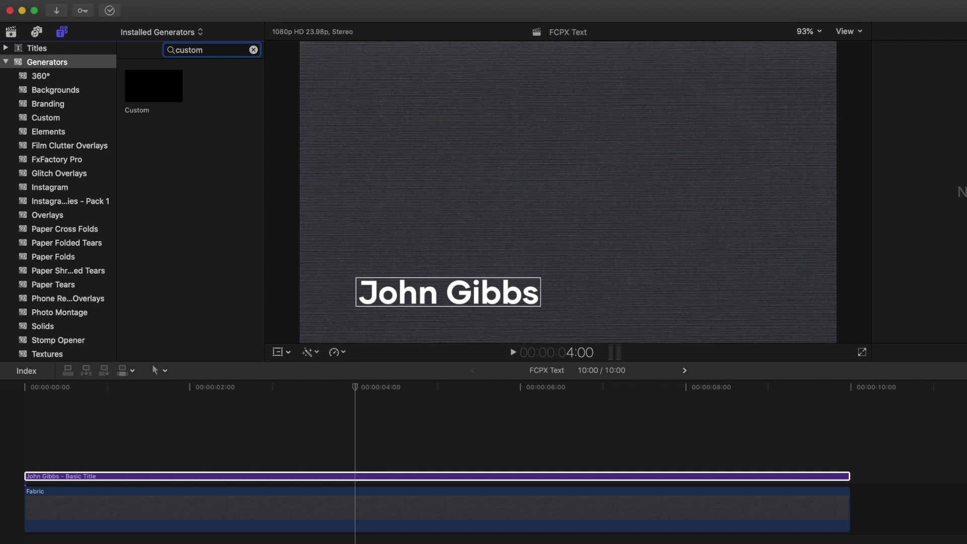
pyautogui.moveTo(147, 86); pyautogui.dragTo(24, 453)
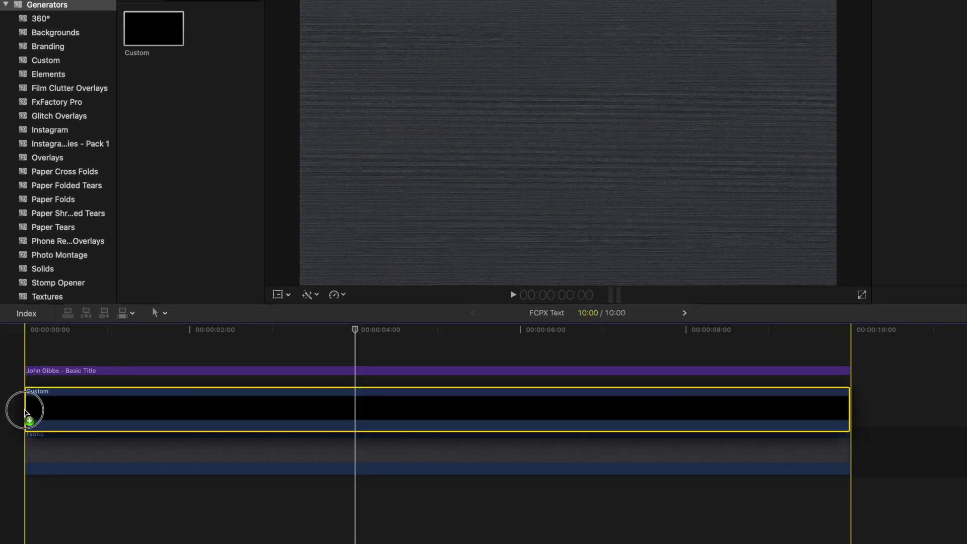
pyautogui.moveTo(25, 409); pyautogui.dragTo(25, 406)
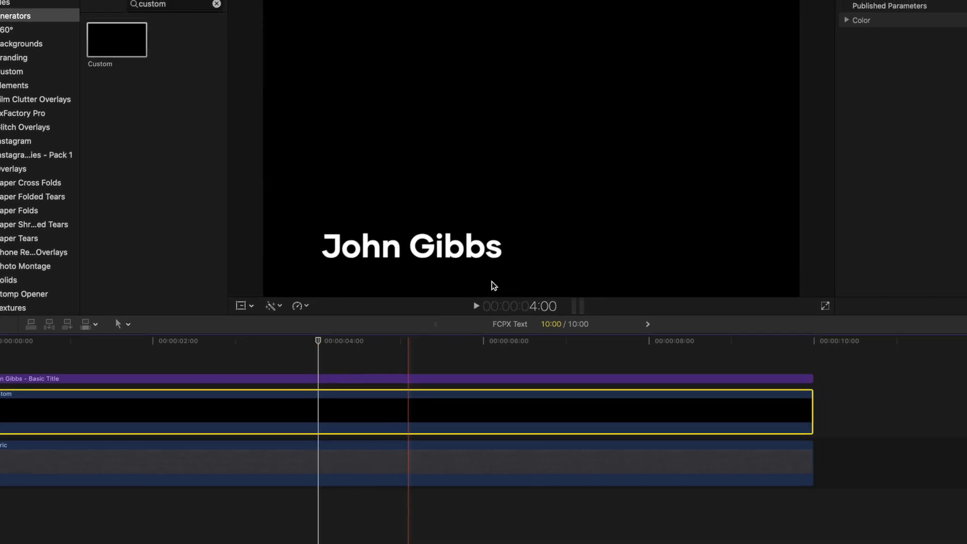
# Crop the Custom generator's left, right and top so only a black box backs the name.
pyautogui.click(708, 33)
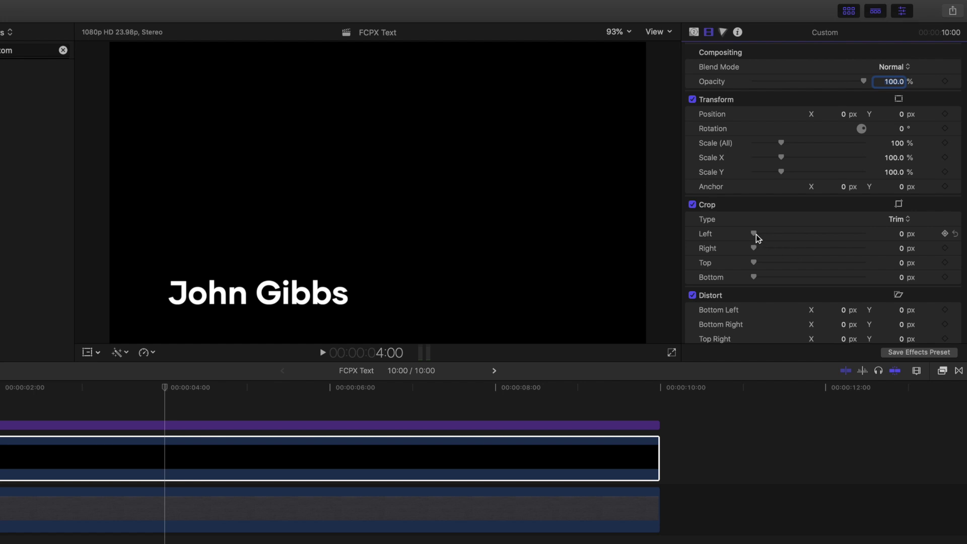
pyautogui.moveTo(753, 233); pyautogui.dragTo(860, 248)
pyautogui.moveTo(755, 263); pyautogui.dragTo(768, 279)
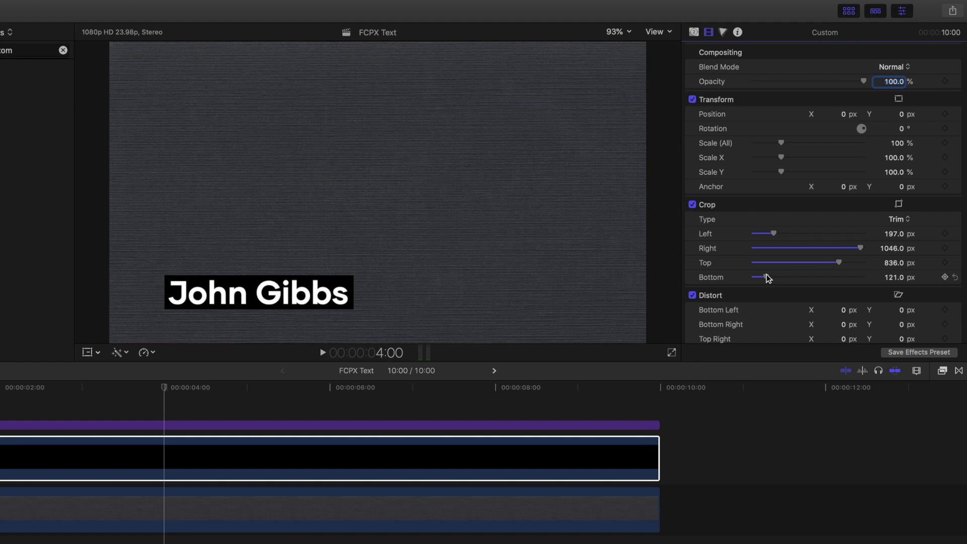
# Change the Custom generator's Color to dark navy (R 28, G 29, B 50).
pyautogui.click(693, 32)
pyautogui.click(910, 68)
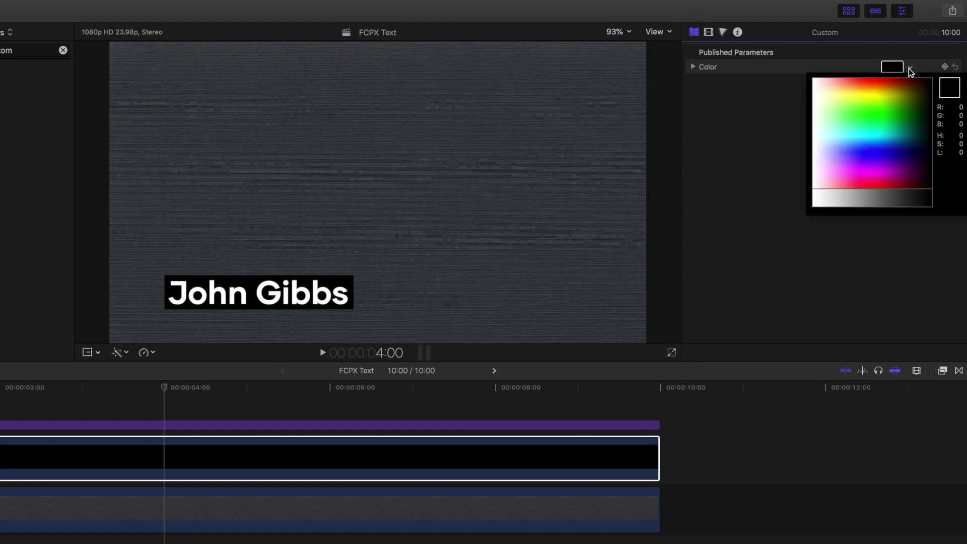
pyautogui.moveTo(894, 101); pyautogui.dragTo(929, 151)
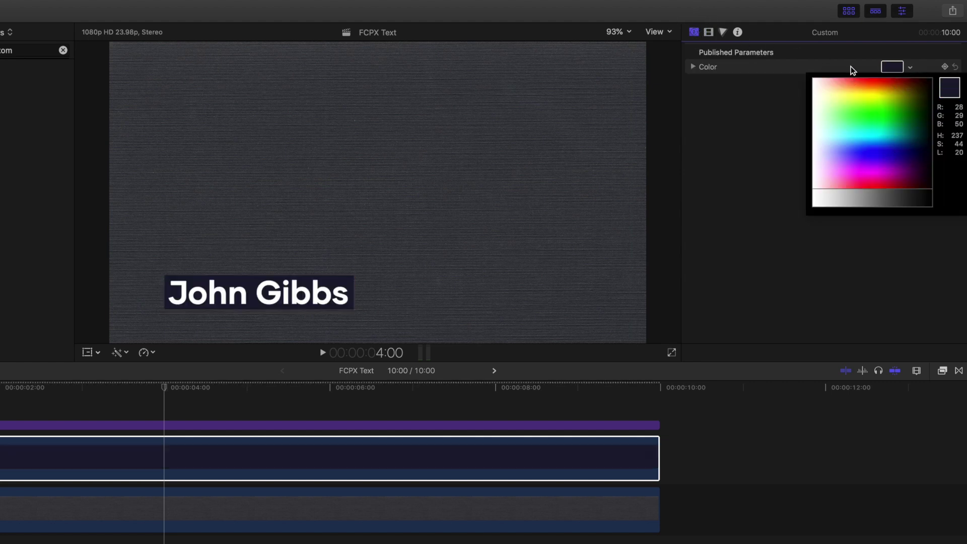
pyautogui.click(851, 70)
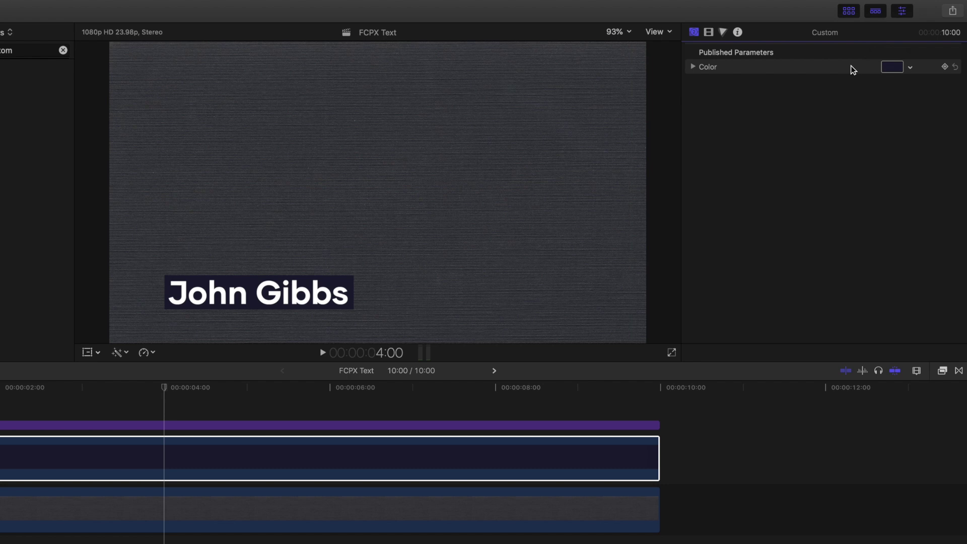
# Trim the ends of the name title and navy Custom clips to about 06:13.
pyautogui.moveTo(657, 383); pyautogui.dragTo(370, 386)
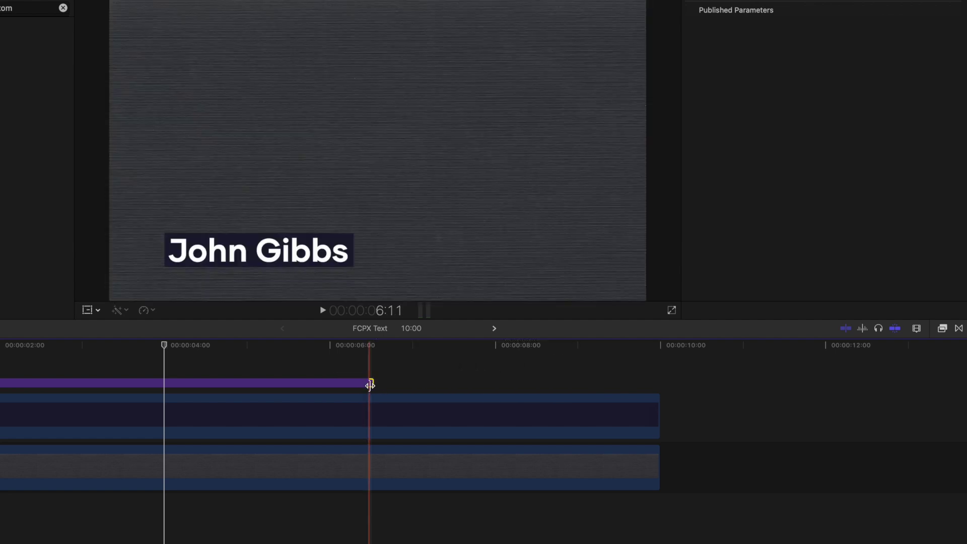
pyautogui.click(640, 410)
pyautogui.moveTo(640, 410); pyautogui.dragTo(374, 401)
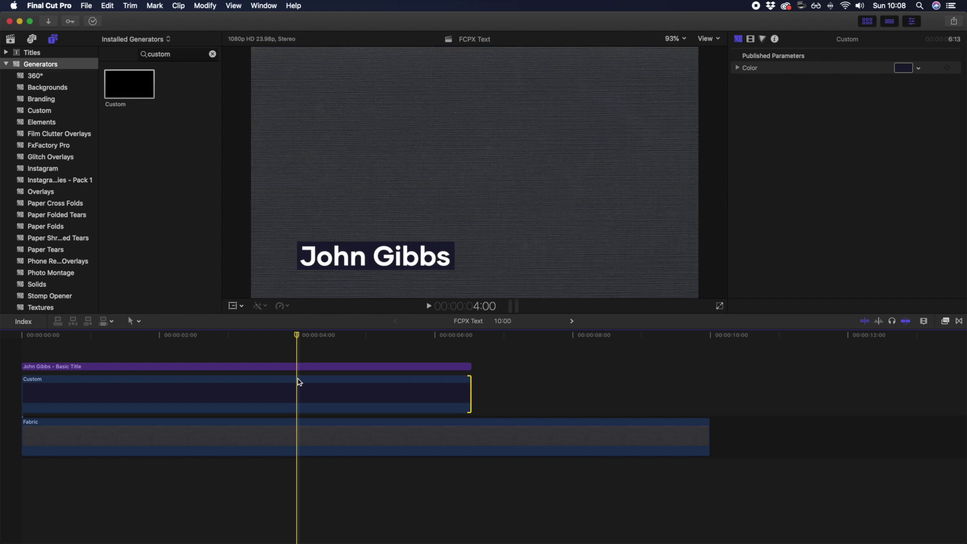
# Switch the browser to installed titles and browse the Build In/Out category.
pyautogui.click(32, 53)
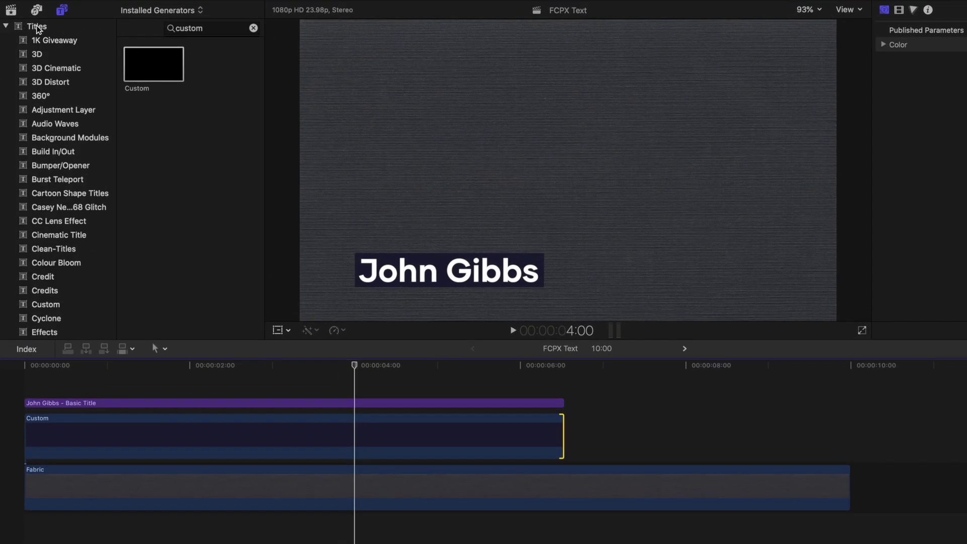
pyautogui.click(37, 28)
pyautogui.click(253, 27)
pyautogui.click(49, 153)
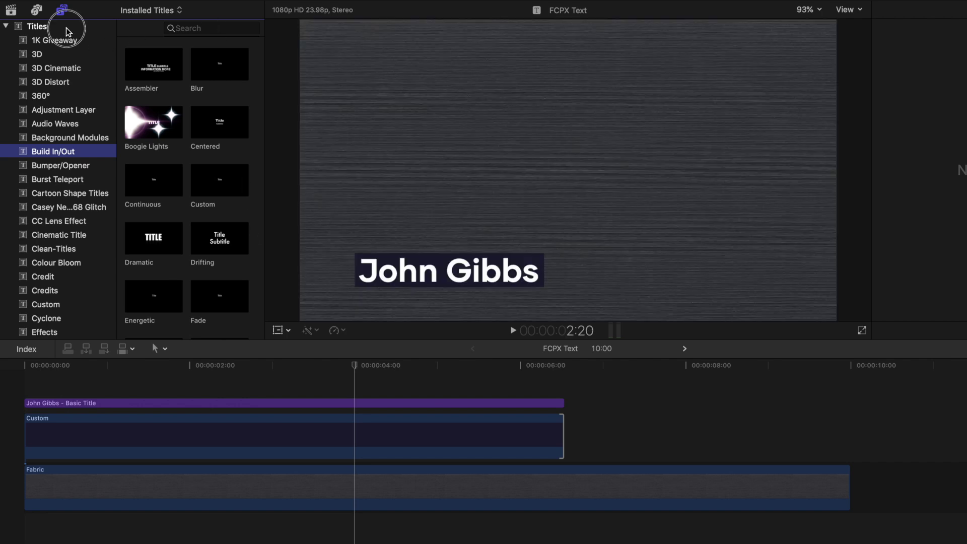
pyautogui.click(68, 26)
pyautogui.click(191, 28)
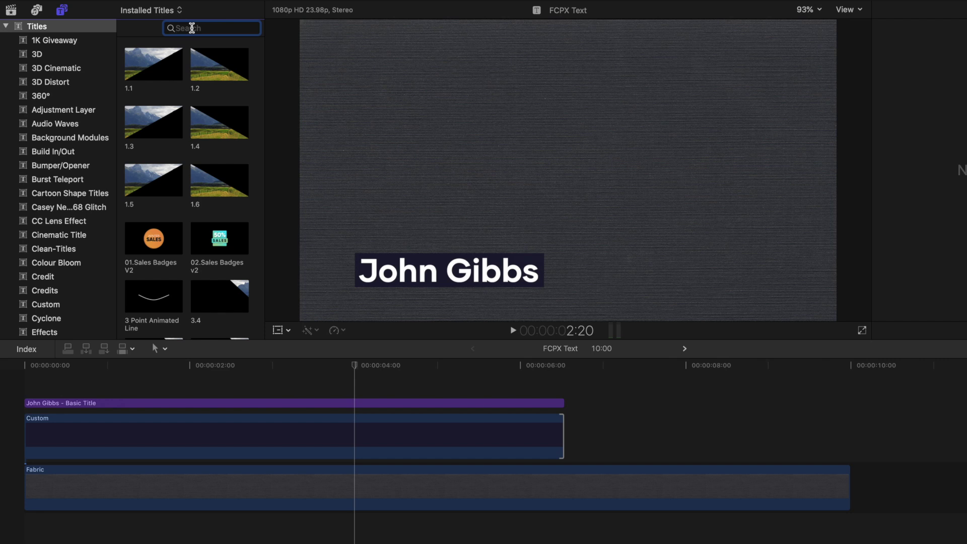
pyautogui.write('basic lower')
pyautogui.moveTo(178, 65); pyautogui.dragTo(21, 387)
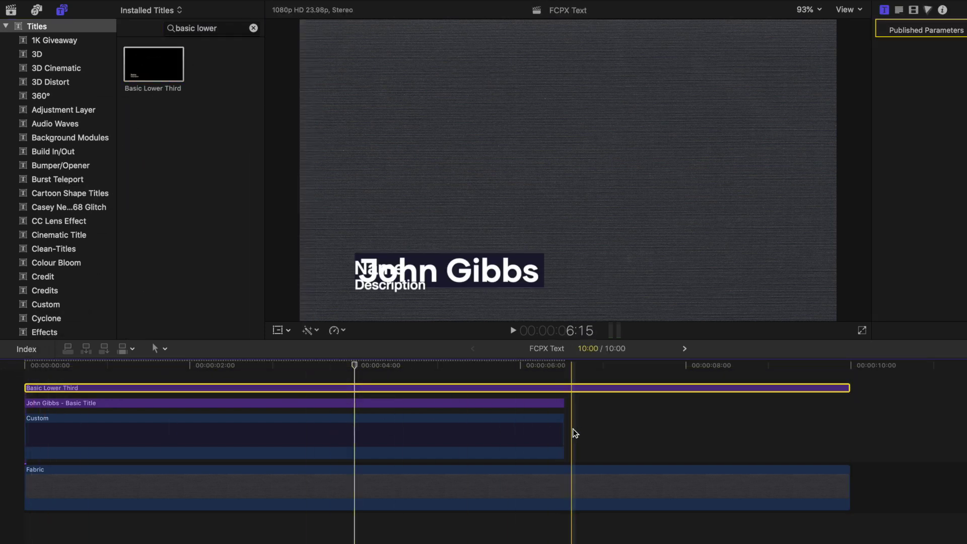
pyautogui.moveTo(574, 433); pyautogui.dragTo(509, 400)
pyautogui.press('Delete')
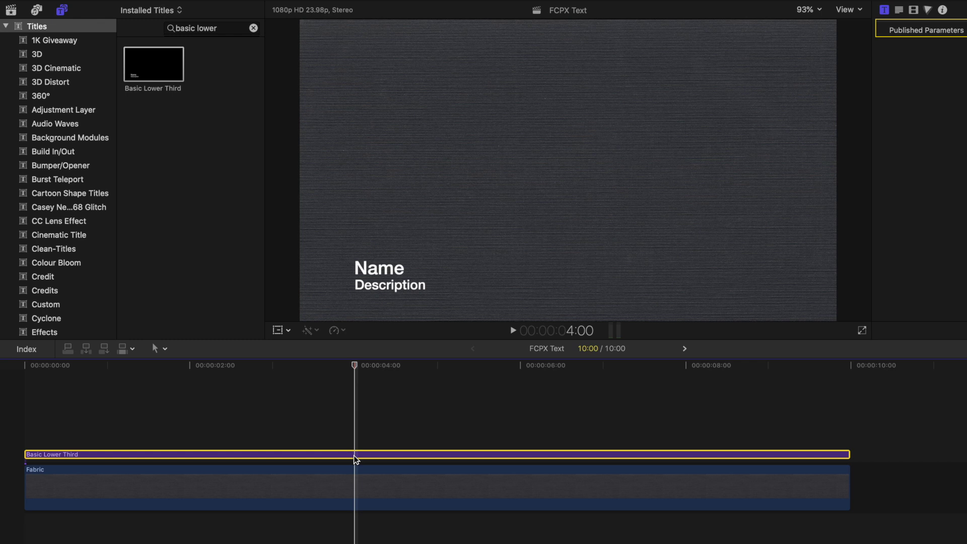
pyautogui.doubleClick(379, 268)
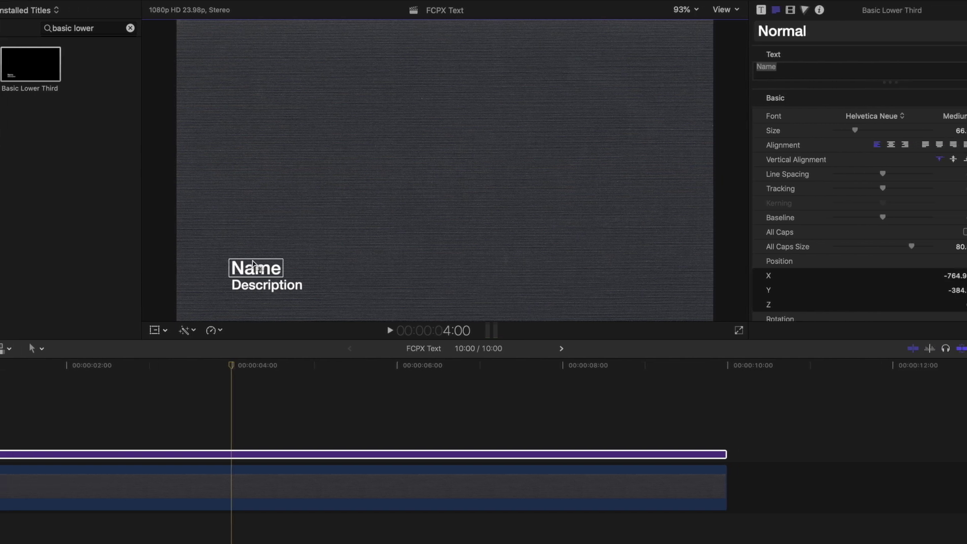
pyautogui.click(710, 68)
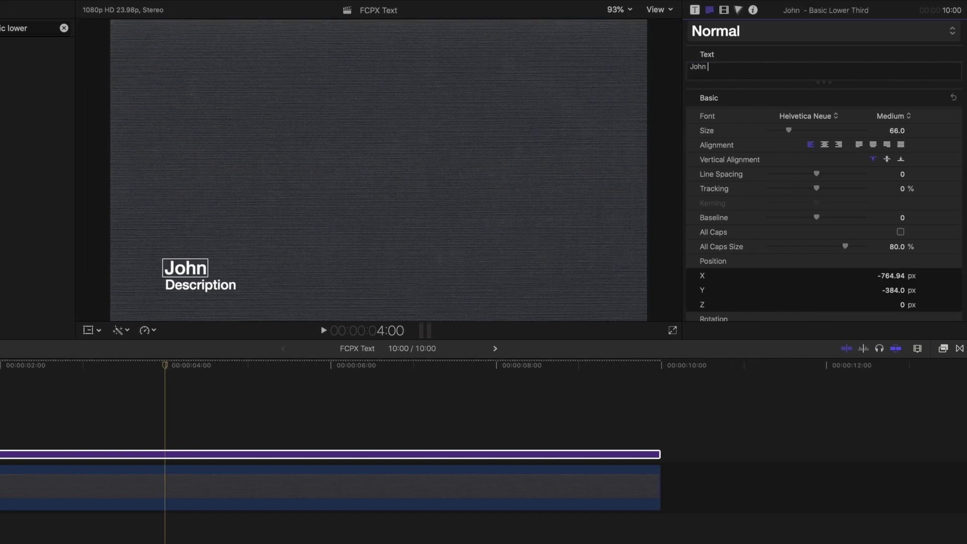
pyautogui.click(810, 116)
pyautogui.scroll(3, 809, 114)
pyautogui.click(813, 114)
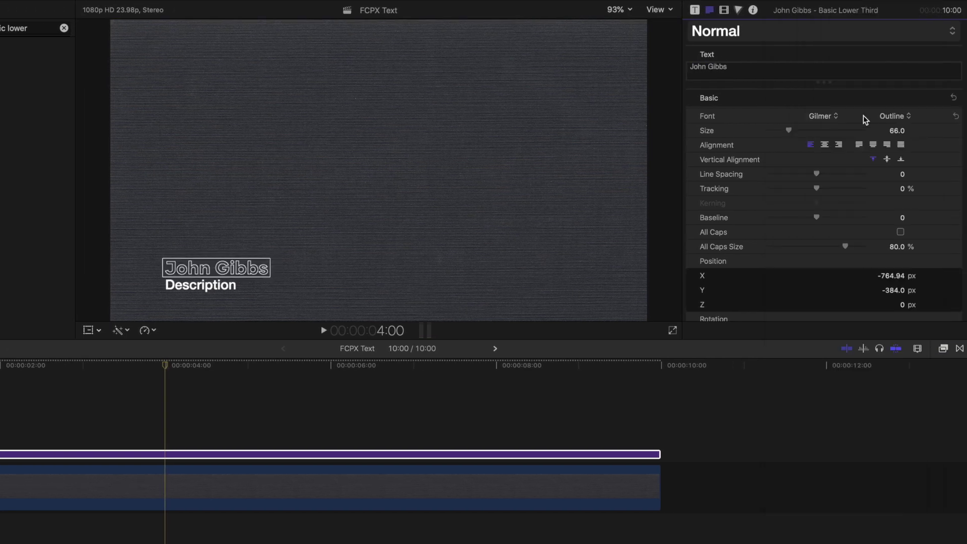
pyautogui.click(890, 116)
pyautogui.click(891, 132)
pyautogui.moveTo(792, 131); pyautogui.dragTo(799, 130)
# Change the Description line to 'Los Angeles, CA' in Gilmer Bold at size 55.
pyautogui.click(205, 287)
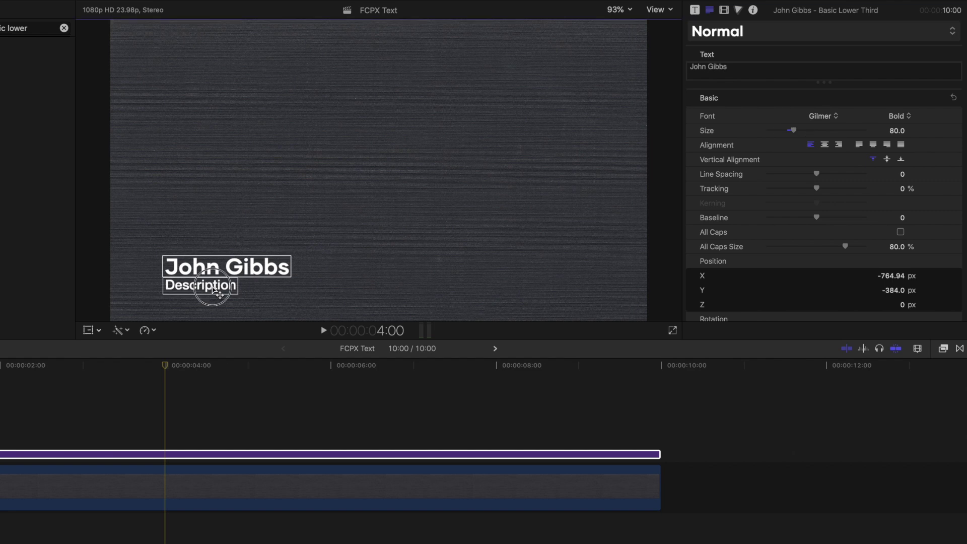
pyautogui.click(700, 67)
pyautogui.write('Los Angeles, CA')
pyautogui.click(806, 116)
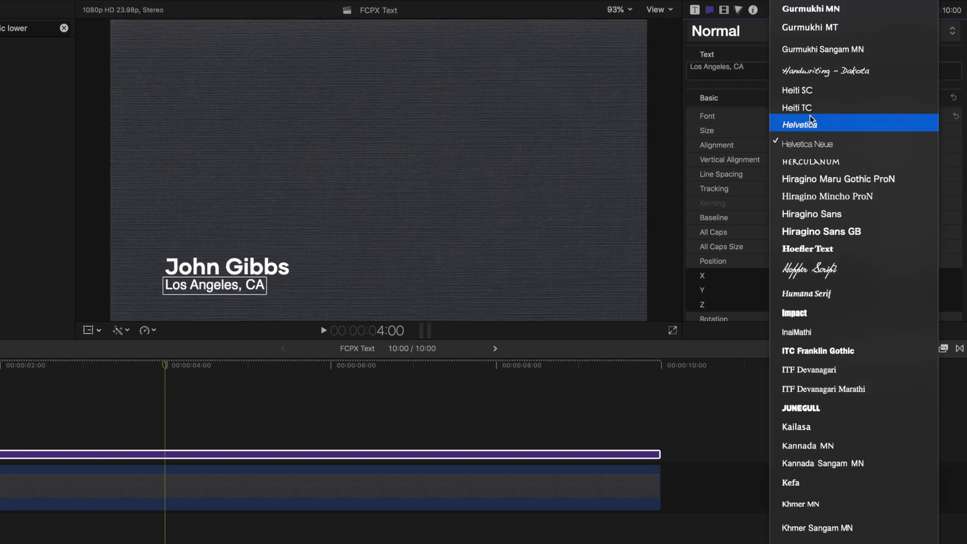
pyautogui.scroll(3, 808, 39)
pyautogui.click(807, 40)
pyautogui.click(899, 116)
pyautogui.click(891, 132)
pyautogui.moveTo(789, 130); pyautogui.dragTo(784, 130)
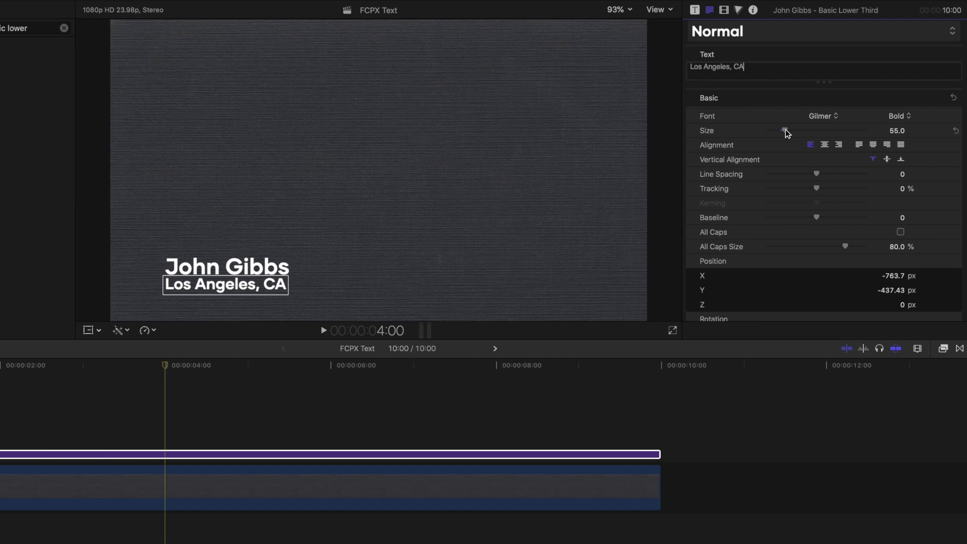
# Turn the word 'CA' grey using the Face fill colour.
pyautogui.doubleClick(740, 67)
pyautogui.scroll(-5, 809, 198)
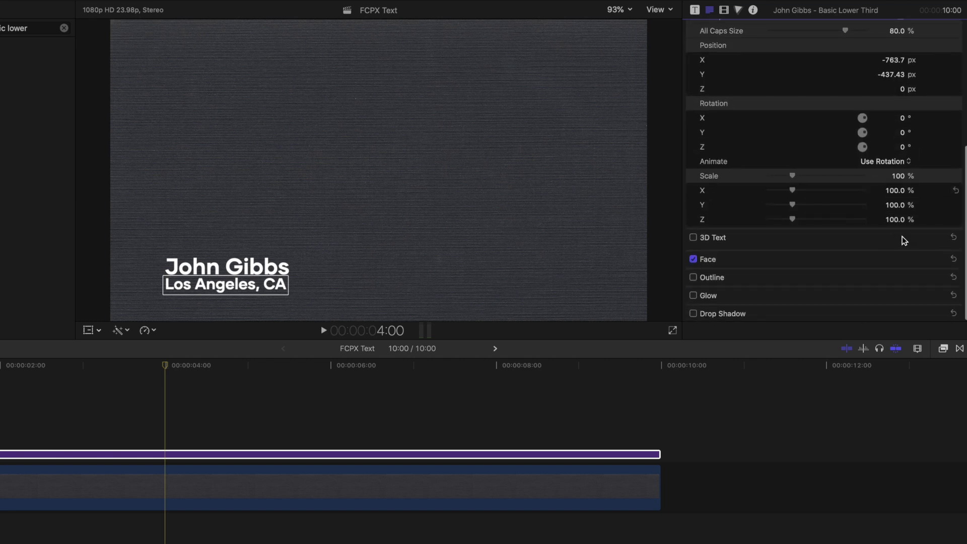
pyautogui.click(935, 259)
pyautogui.click(911, 289)
pyautogui.moveTo(907, 419); pyautogui.dragTo(876, 427)
pyautogui.press('Escape')
# Set the whole 'Los Angeles, CA' line's fill colour to light grey.
pyautogui.scroll(10, 876, 292)
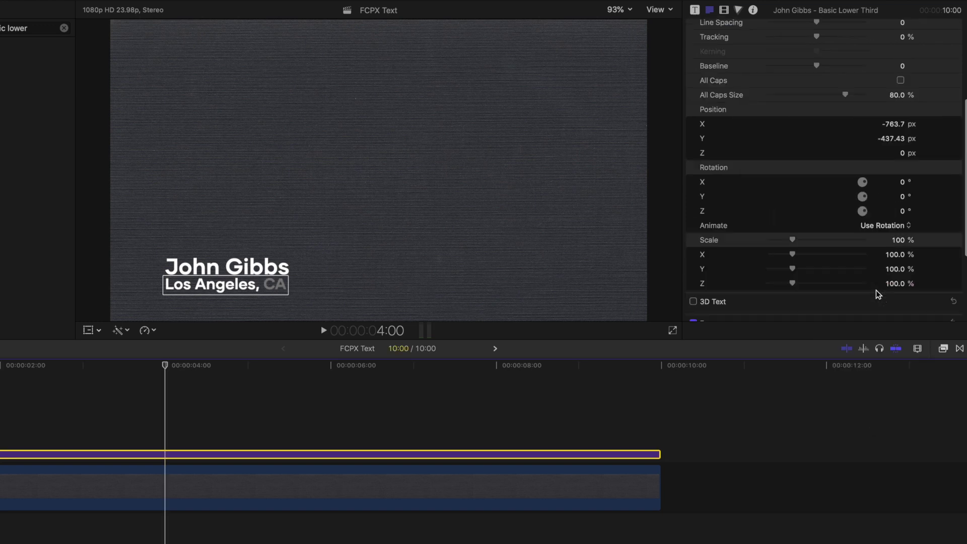
pyautogui.tripleClick(695, 67)
pyautogui.scroll(-5, 832, 255)
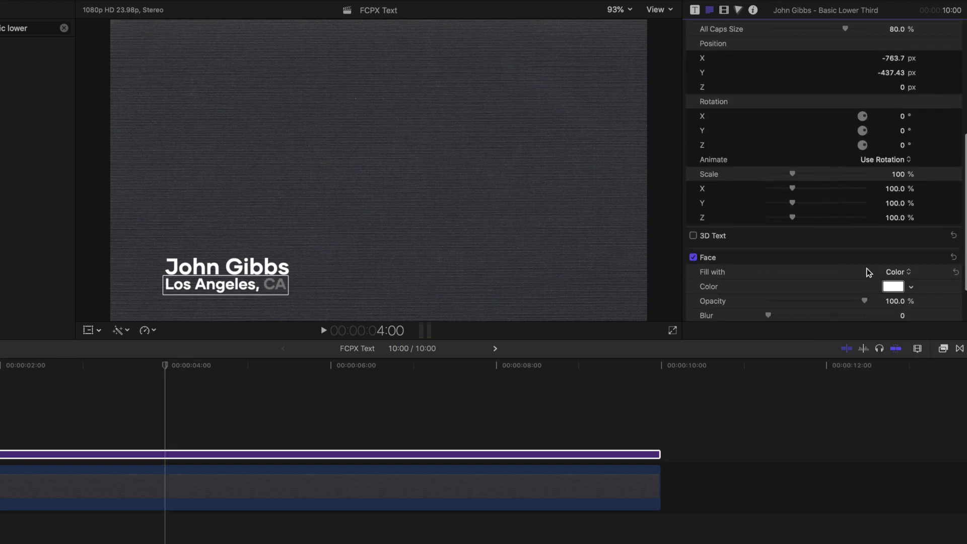
pyautogui.click(911, 287)
pyautogui.moveTo(876, 419); pyautogui.dragTo(858, 421)
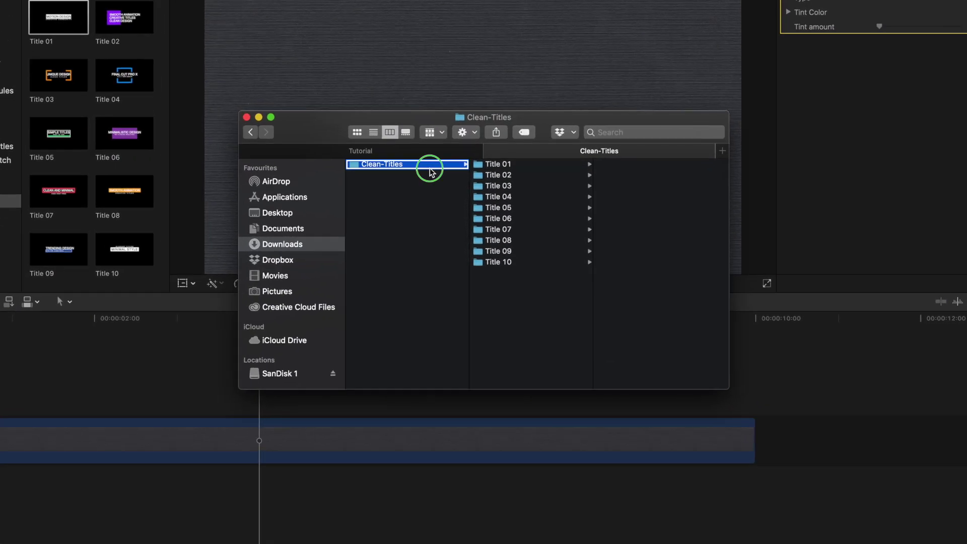
# Copy the Clean-Titles folder and paste it into Movies > Motion Templates > Titles.
pyautogui.rightClick(451, 199)
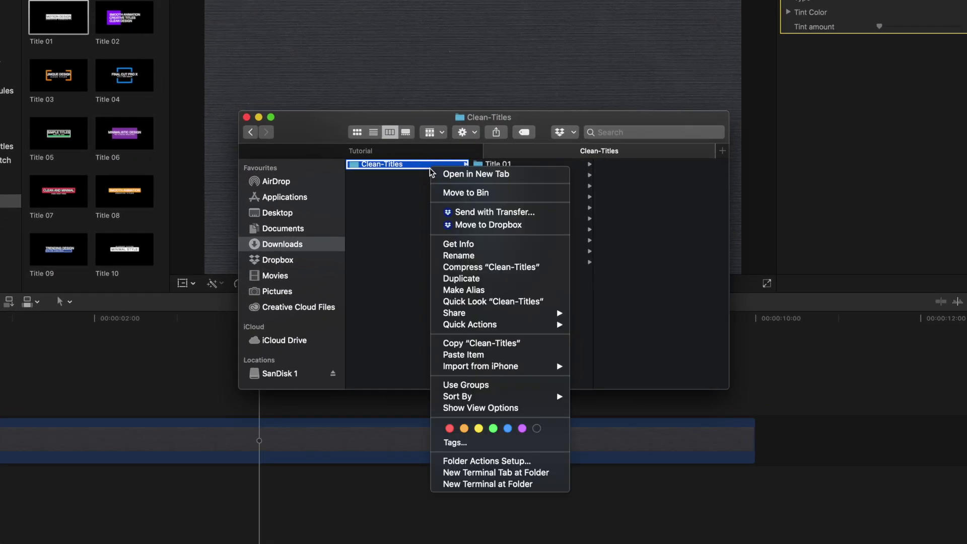
pyautogui.click(456, 343)
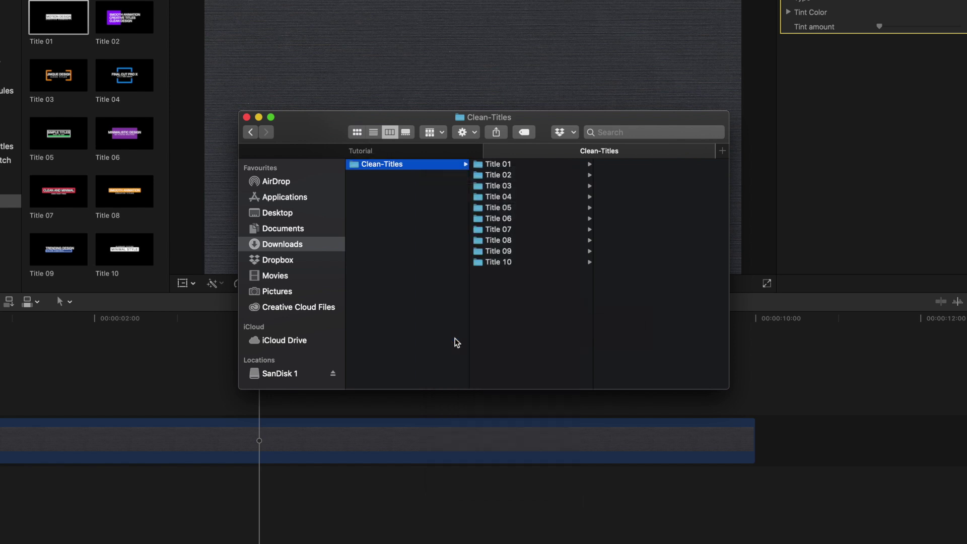
pyautogui.click(274, 275)
pyautogui.click(397, 251)
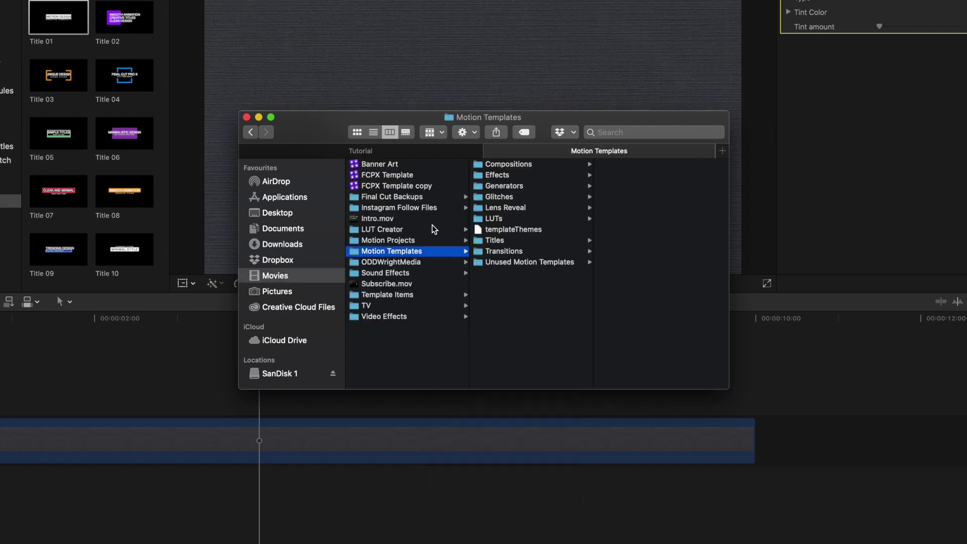
pyautogui.click(493, 240)
pyautogui.rightClick(492, 237)
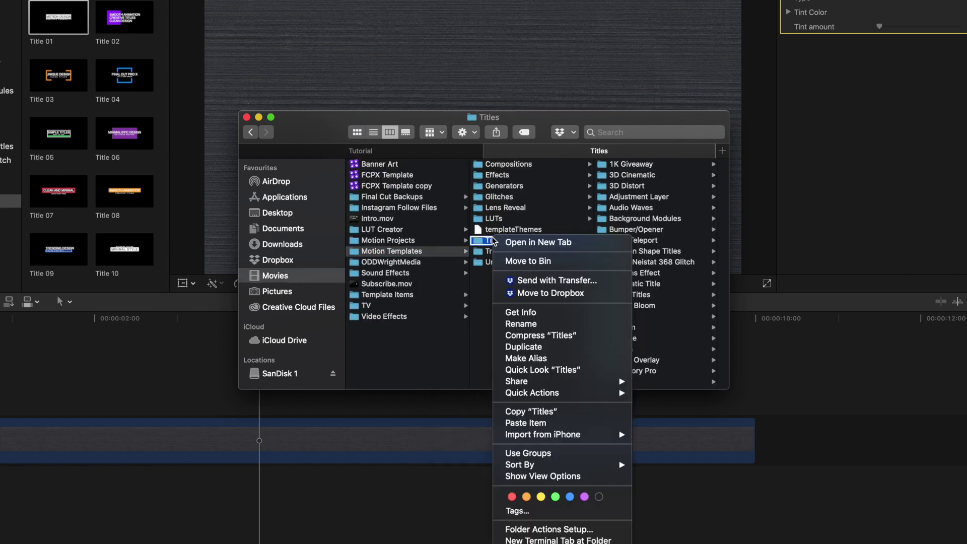
pyautogui.click(513, 424)
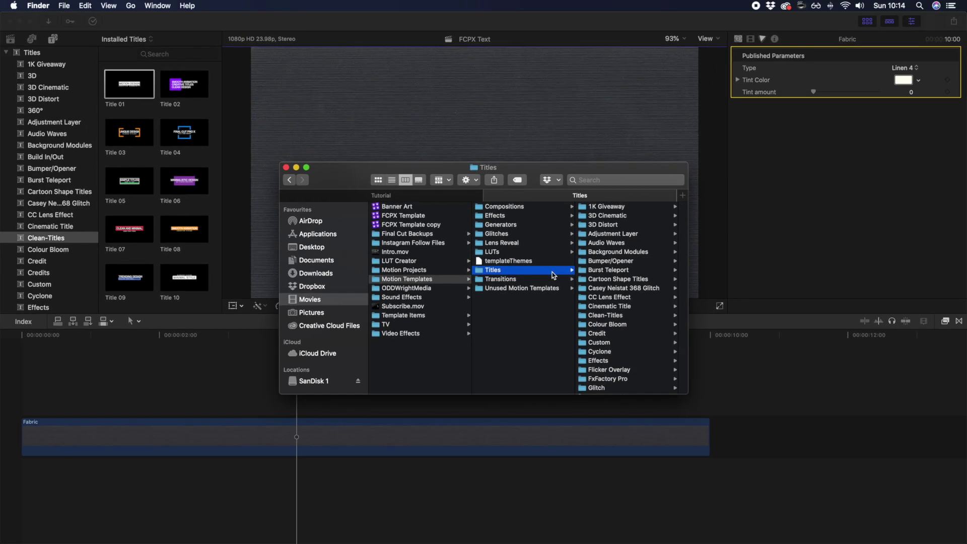
# Add Clean-Titles Title 01 above the Fabric clip and select it.
pyautogui.click(68, 238)
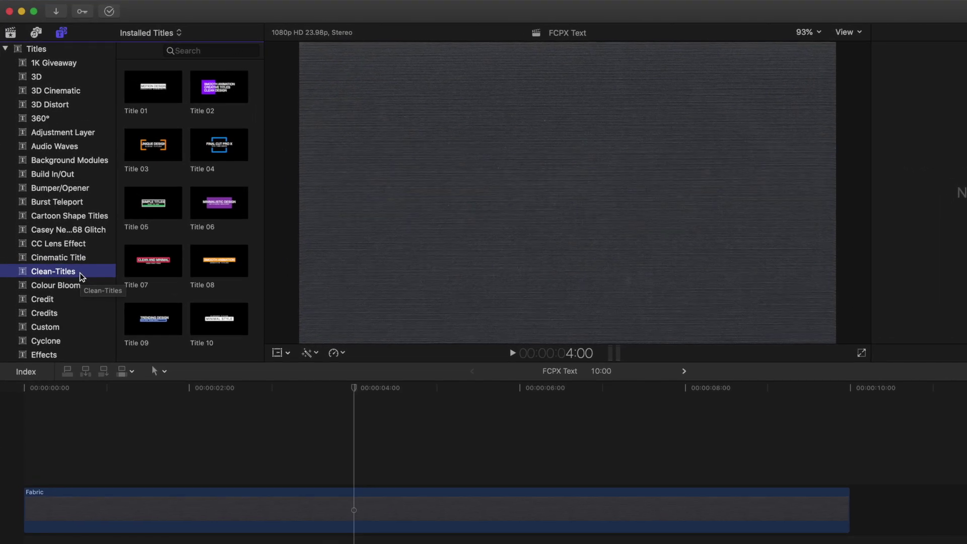
pyautogui.moveTo(155, 95); pyautogui.dragTo(29, 436)
pyautogui.click(355, 475)
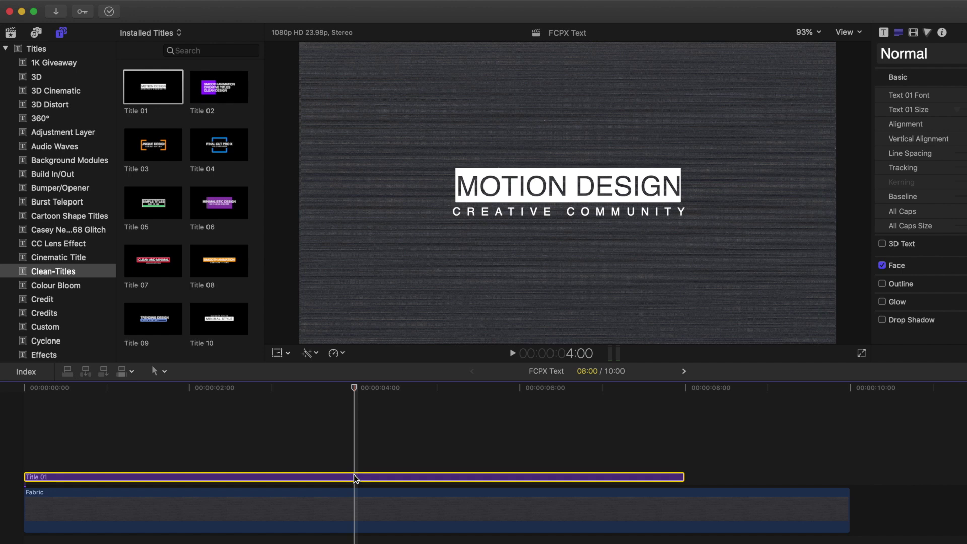
# Change the title's two text lines to 'Motion Array' and 'MotionArray.com'.
pyautogui.click(884, 32)
pyautogui.tripleClick(966, 67)
pyautogui.write('Motion Array')
pyautogui.tripleClick(966, 122)
pyautogui.write('MotionArray.com')
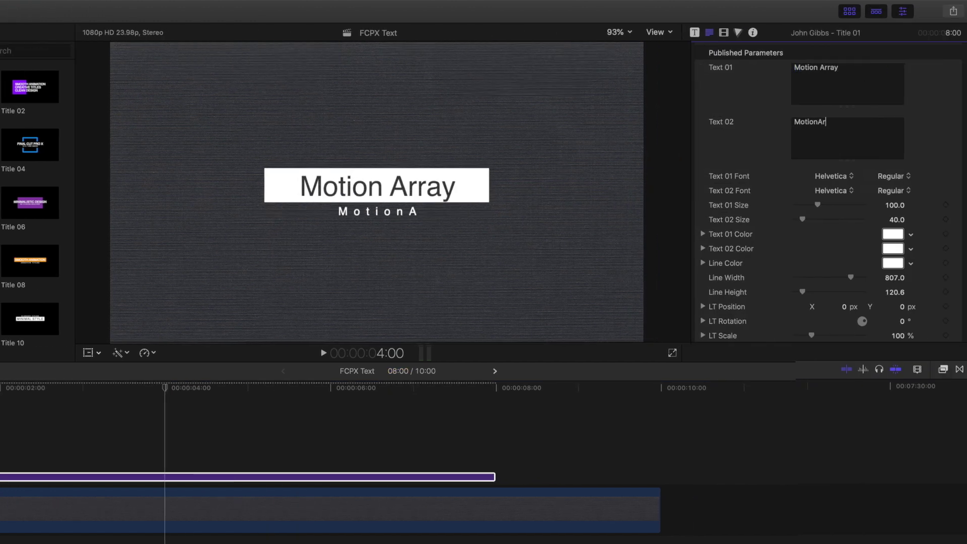
# Set the title text font to Gilmer Bold.
pyautogui.click(834, 176)
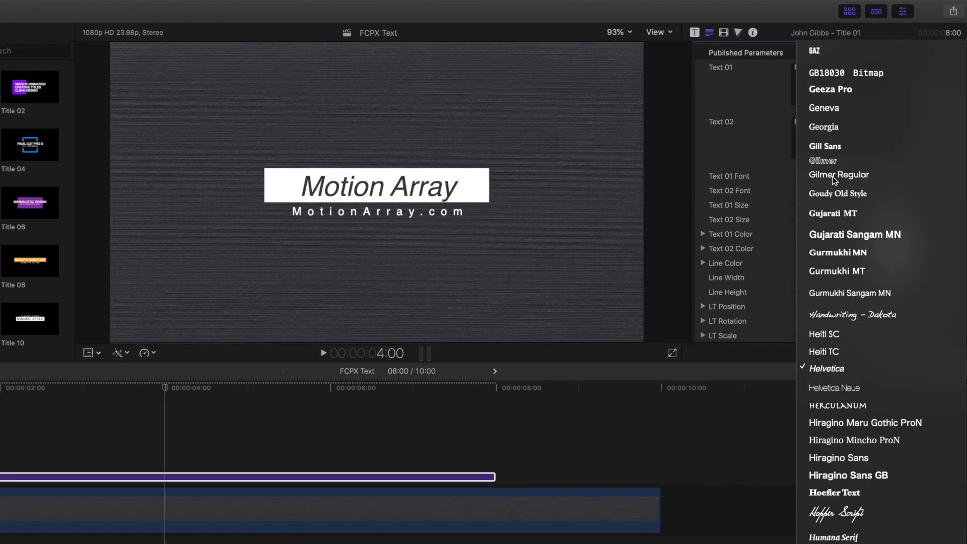
pyautogui.click(778, 160)
pyautogui.click(894, 176)
pyautogui.click(839, 192)
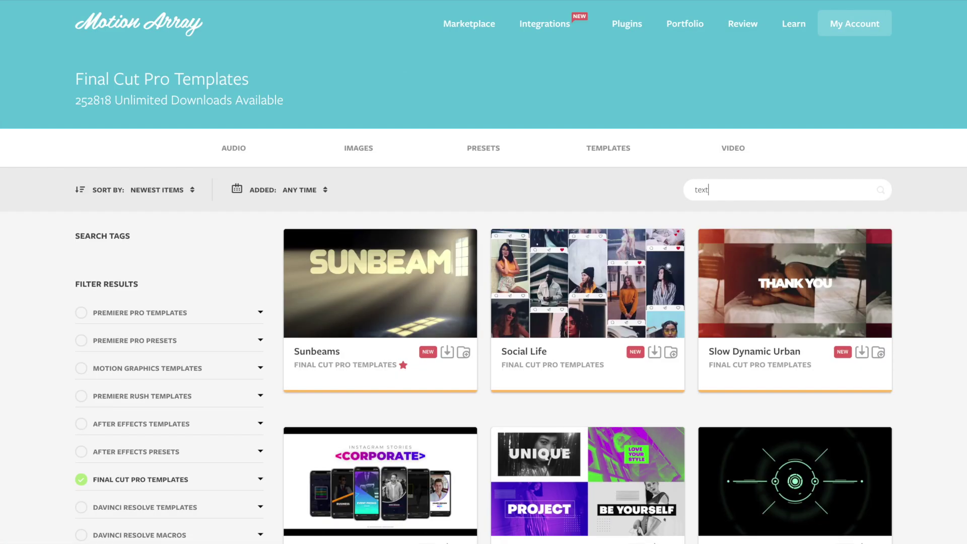
# Run the 'text' search on Motion Array and scroll through the Final Cut Pro template results.
pyautogui.press('Return')
pyautogui.scroll(-5, 937, 297)
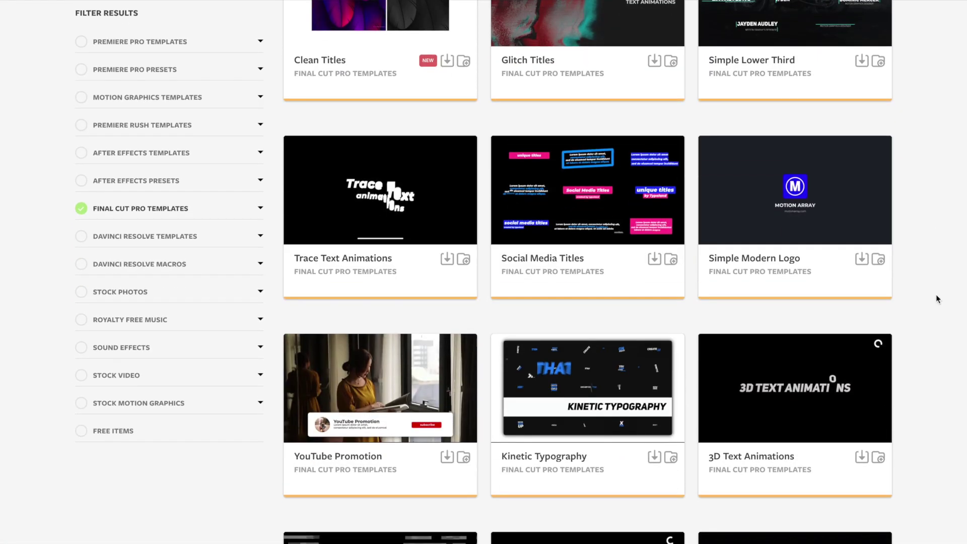
pyautogui.scroll(-3, 936, 298)
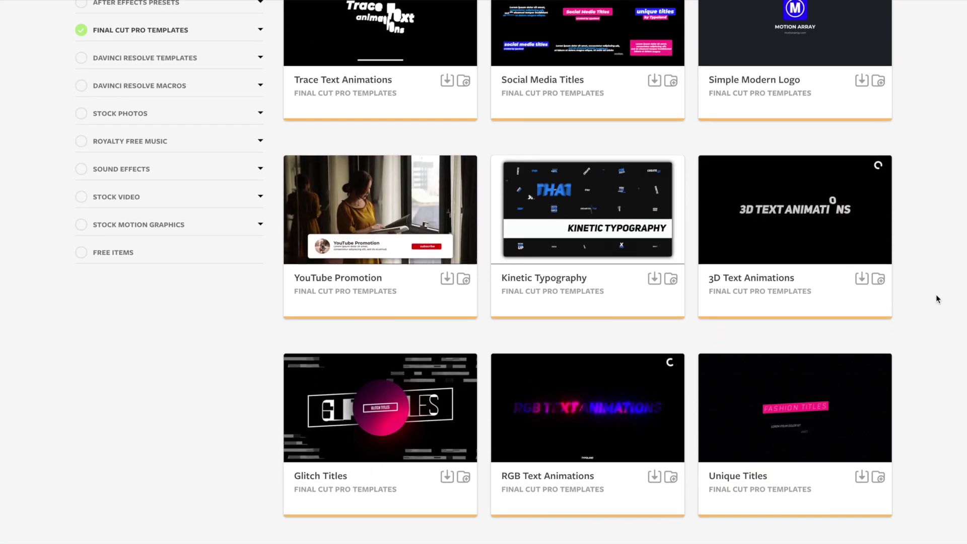